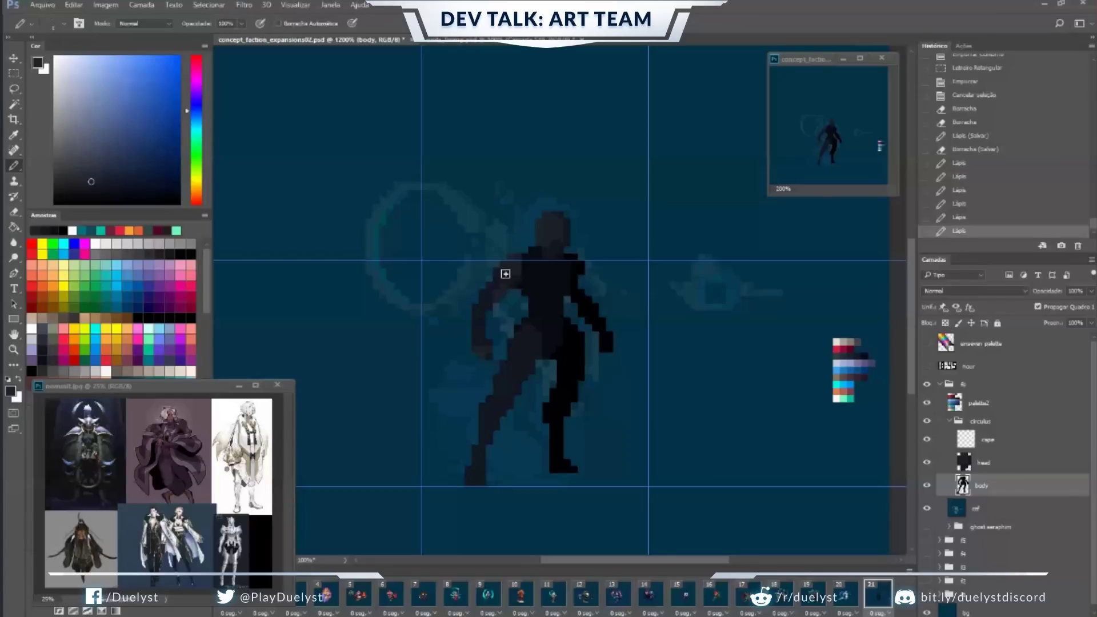
# Refine the torso and back arm on the body layer with the dark torso tone, saving the file along the way.
pyautogui.keyDown('alt'); pyautogui.click(542, 282); pyautogui.keyUp('alt')
pyautogui.hotkey('ctrl', 's')
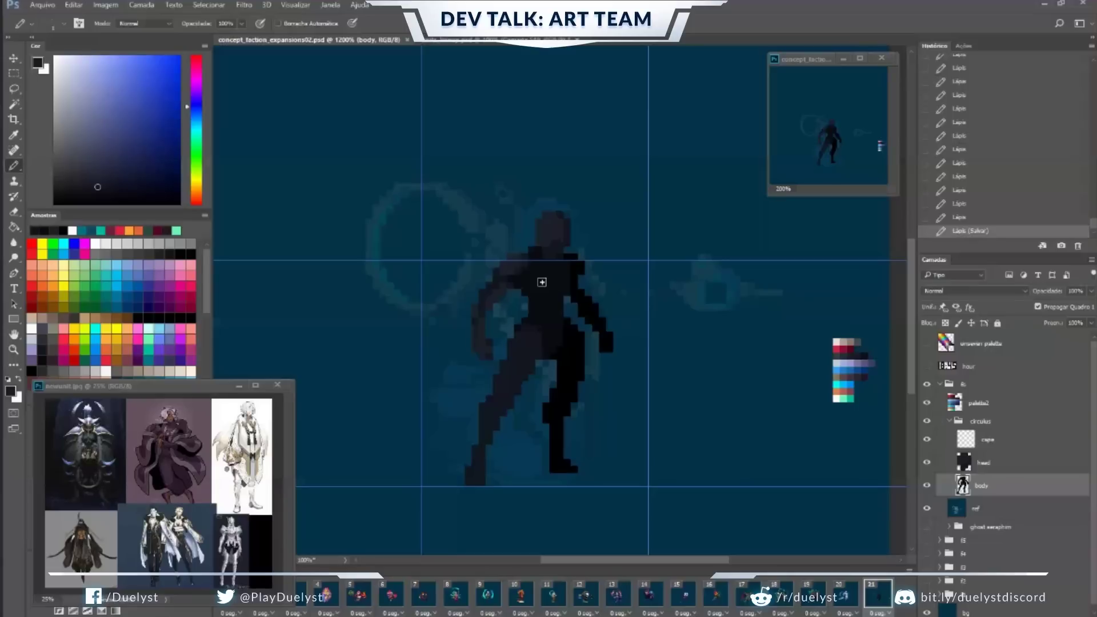
pyautogui.click(606, 341)
pyautogui.click(586, 299)
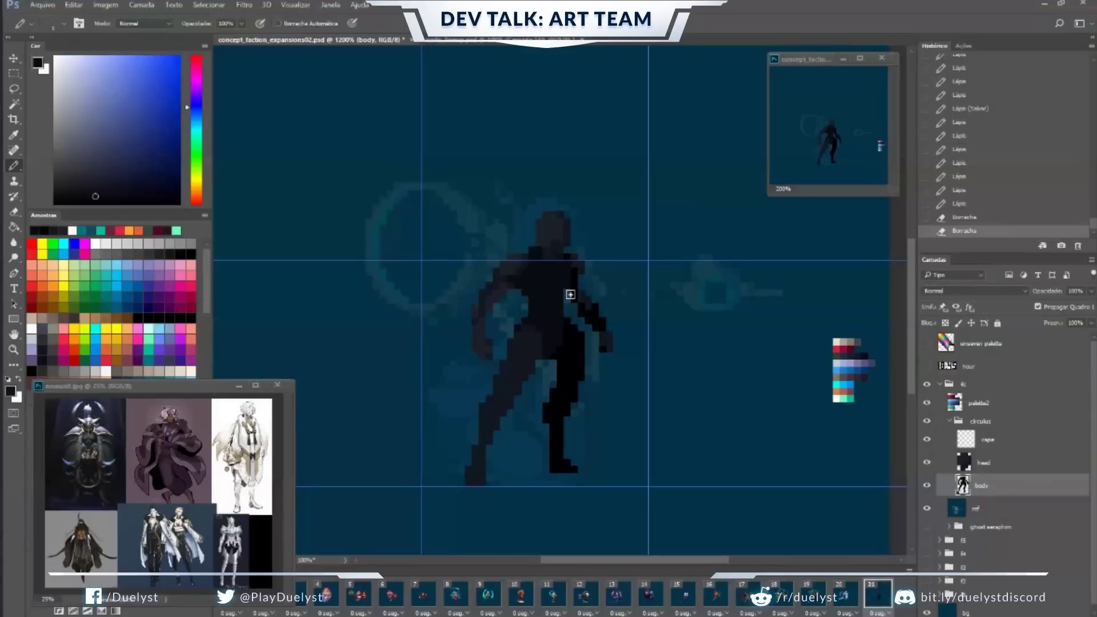
pyautogui.click(571, 294)
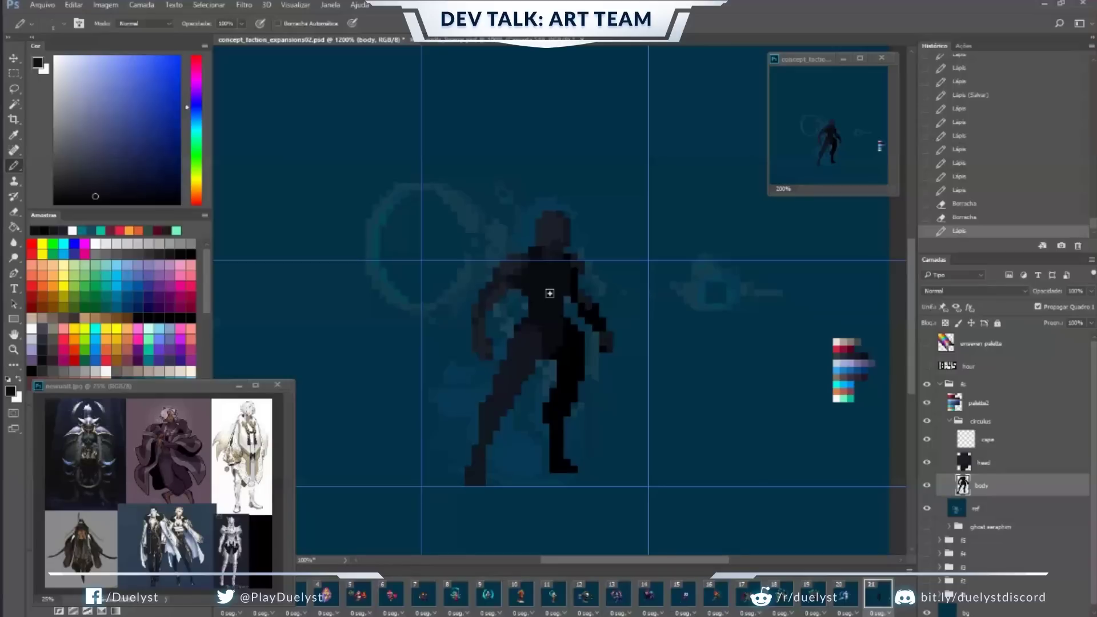
# Shade the front leg from the foot up to the thigh with the dark tone sampled at the foot.
pyautogui.keyDown('alt'); pyautogui.click(470, 484); pyautogui.keyUp('alt')
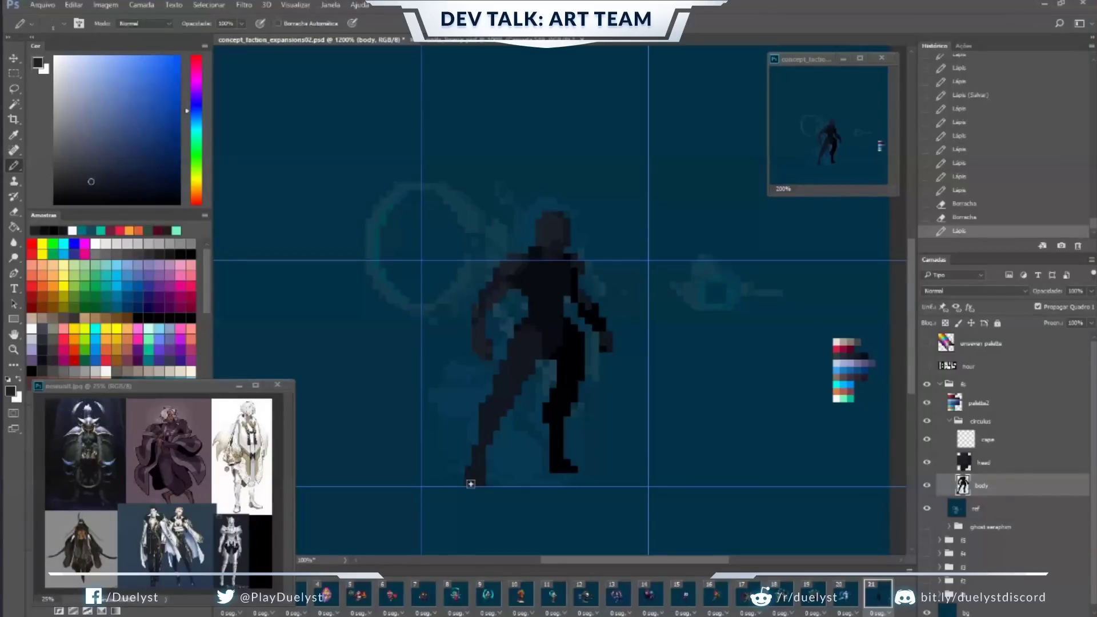
pyautogui.click(470, 484)
pyautogui.click(511, 406)
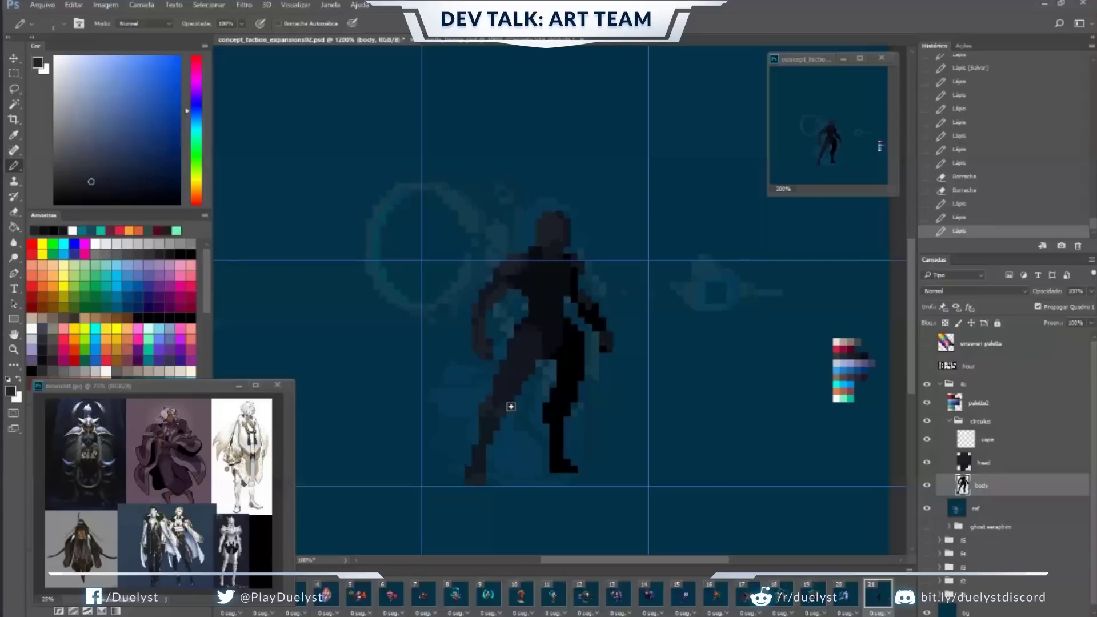
pyautogui.moveTo(511, 406); pyautogui.dragTo(529, 370)
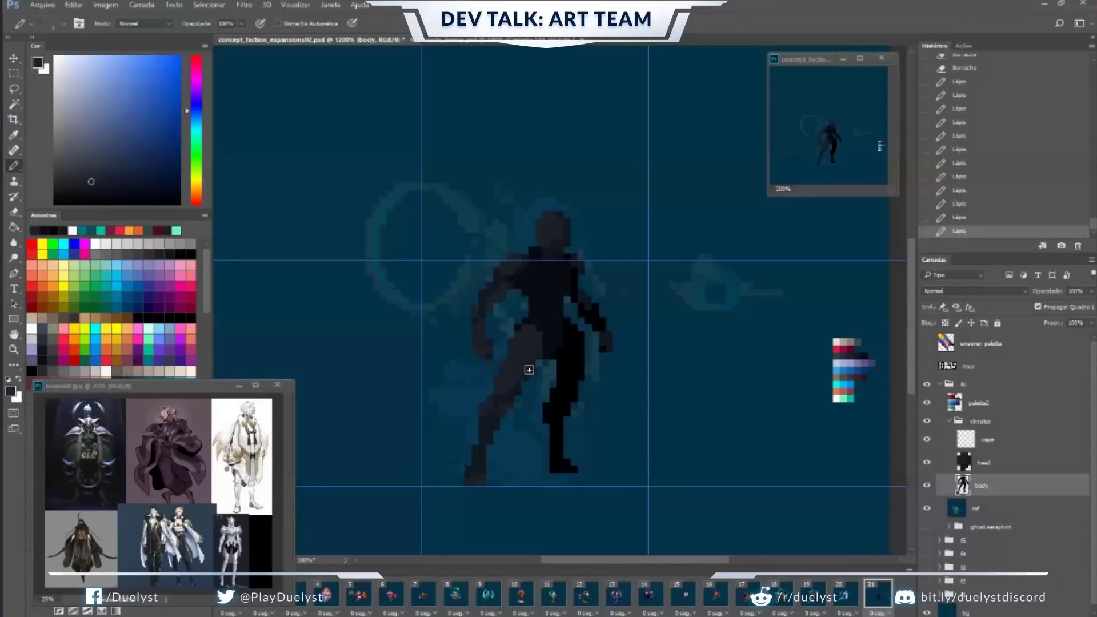
pyautogui.click(529, 370)
# Add shadow pixels to the hip, front thigh and knee with the darker waist tone, and save the file.
pyautogui.keyDown('alt'); pyautogui.click(543, 320); pyautogui.keyUp('alt')
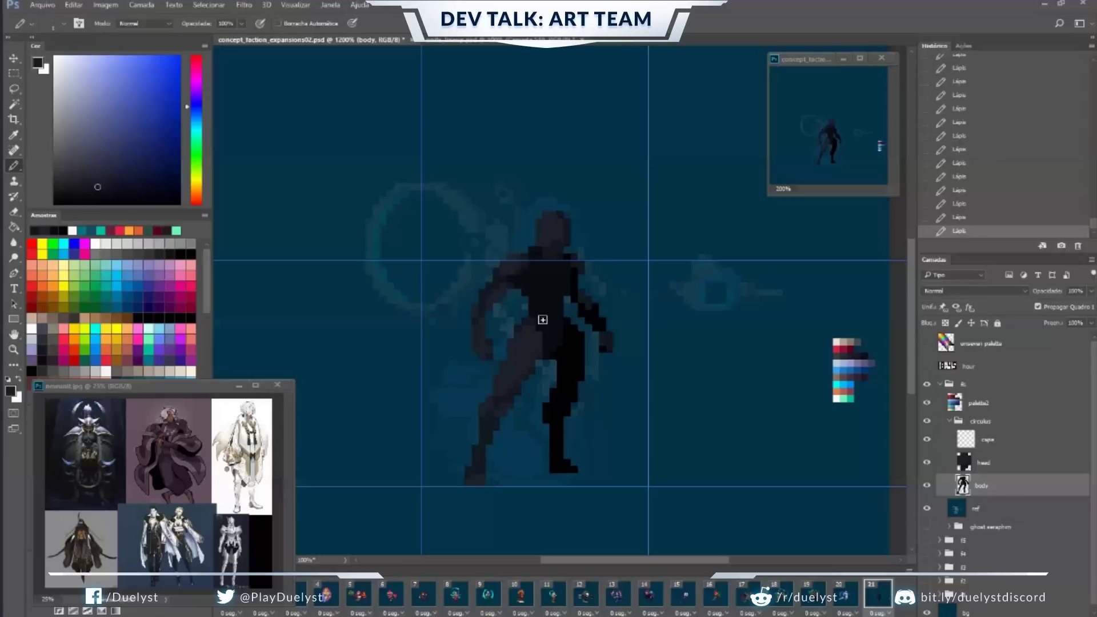
pyautogui.moveTo(542, 320); pyautogui.dragTo(525, 368)
pyautogui.click(511, 391)
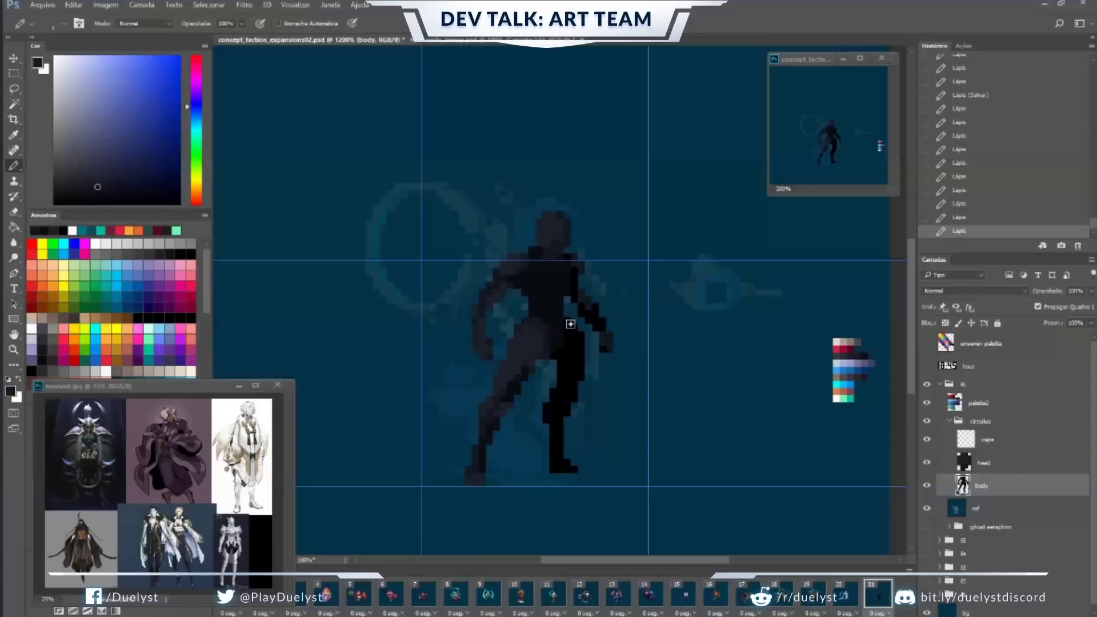
pyautogui.click(570, 324)
pyautogui.hotkey('ctrl', 's')
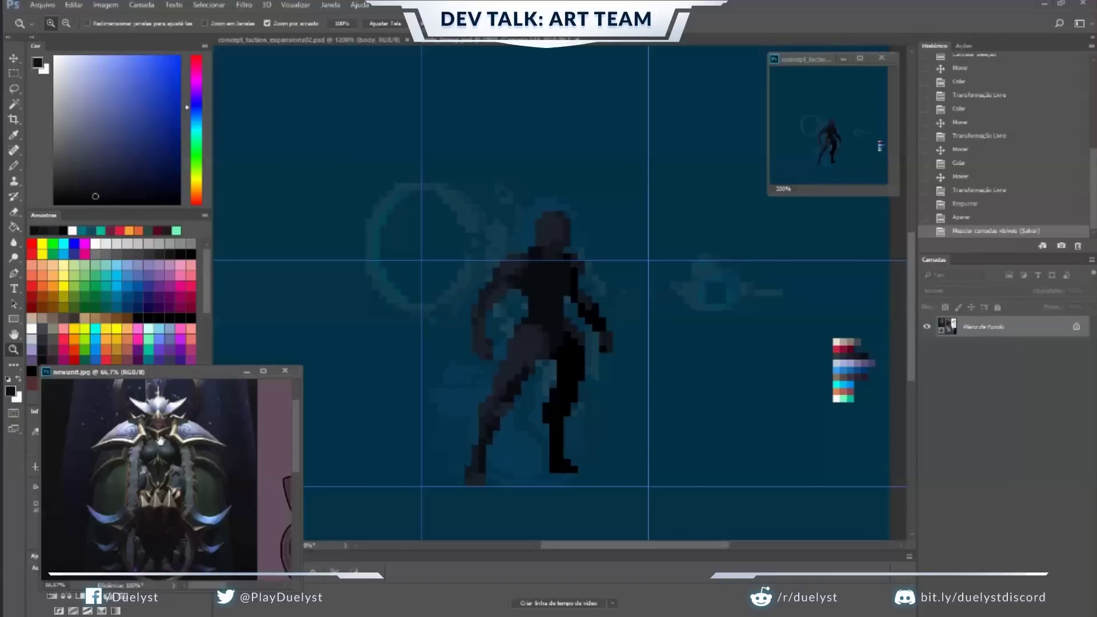
# Examine the armoured figure's costume in the newunit.jpg reference image, from the helmet down to the lower body.
pyautogui.moveTo(185, 572); pyautogui.dragTo(185, 511)
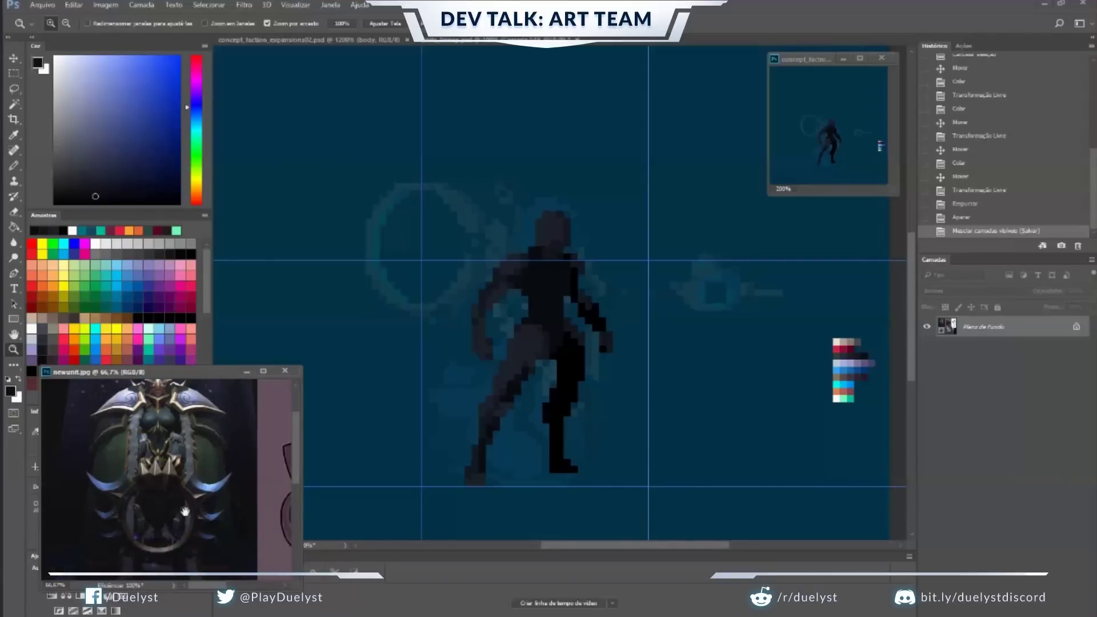
pyautogui.hotkey('ctrl', '-')
pyautogui.hotkey('ctrl', '-')
pyautogui.hotkey('ctrl', '-')
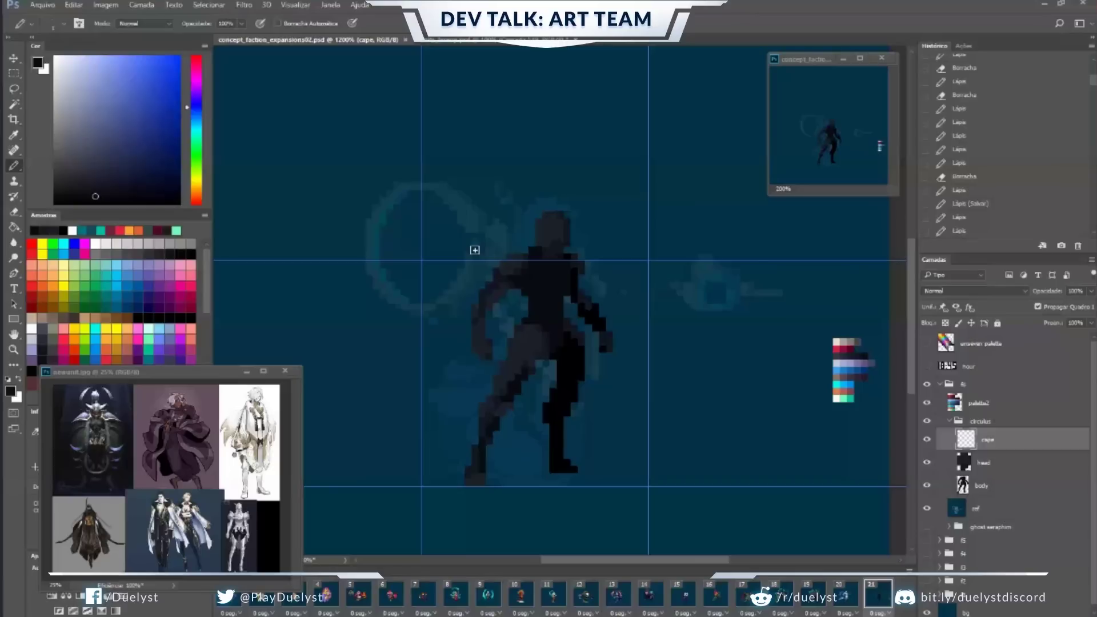
# Draw the cape streaming behind the figure on the cape layer, with an off-white edge and a reddish-brown fold above it.
pyautogui.keyDown('alt'); pyautogui.click(521, 270); pyautogui.keyUp('alt')
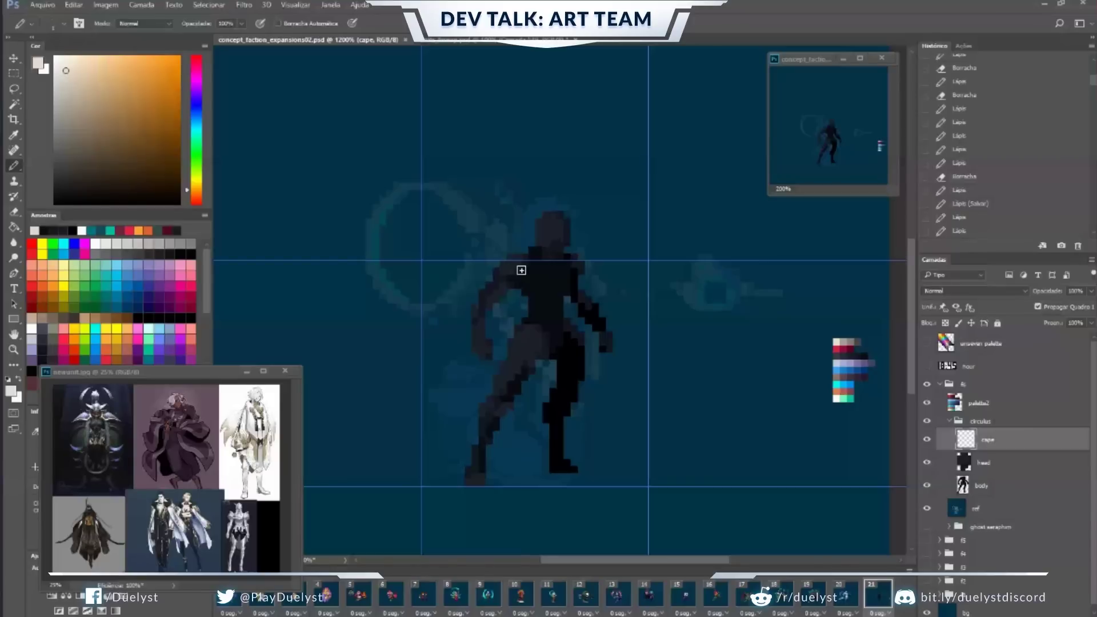
pyautogui.moveTo(524, 257); pyautogui.dragTo(340, 358)
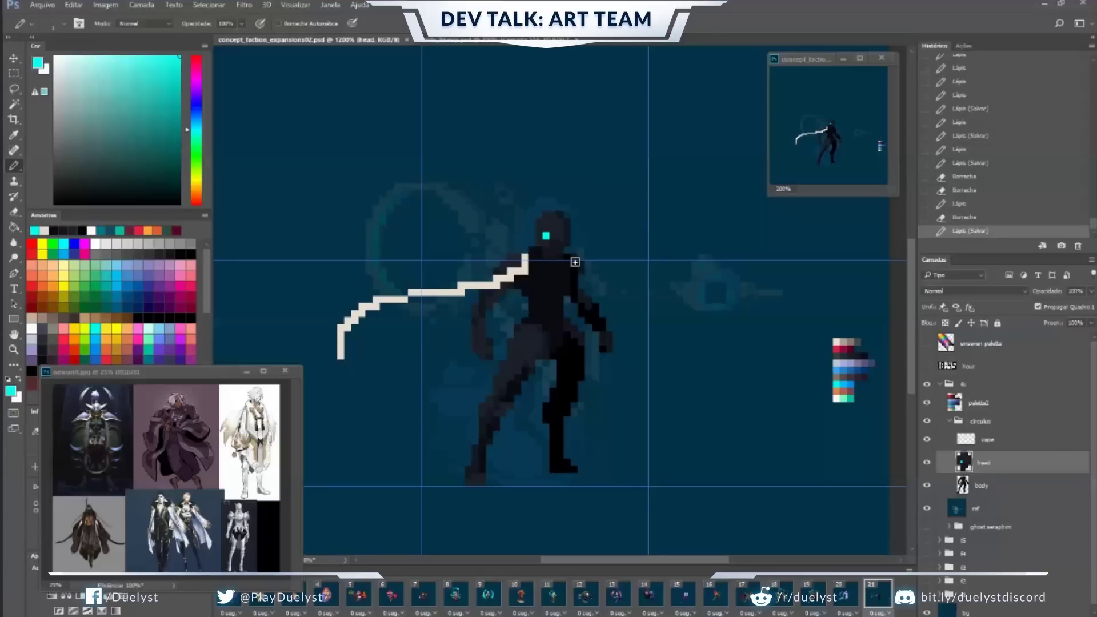
pyautogui.keyDown('alt'); pyautogui.click(346, 316); pyautogui.keyUp('alt')
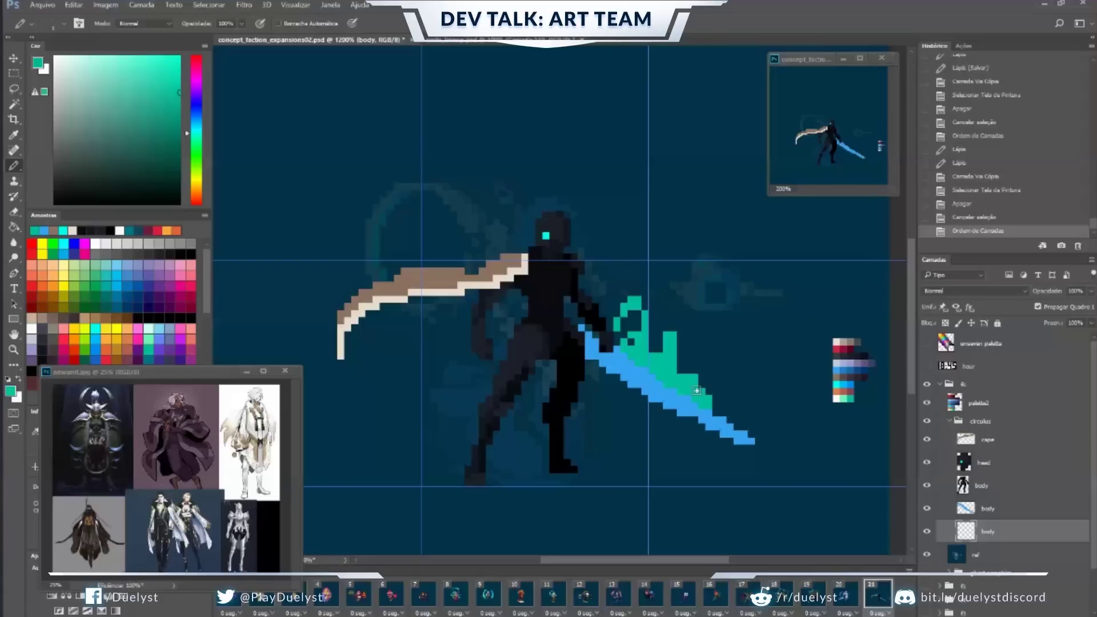
pyautogui.keyDown('alt'); pyautogui.click(846, 359); pyautogui.keyUp('alt')
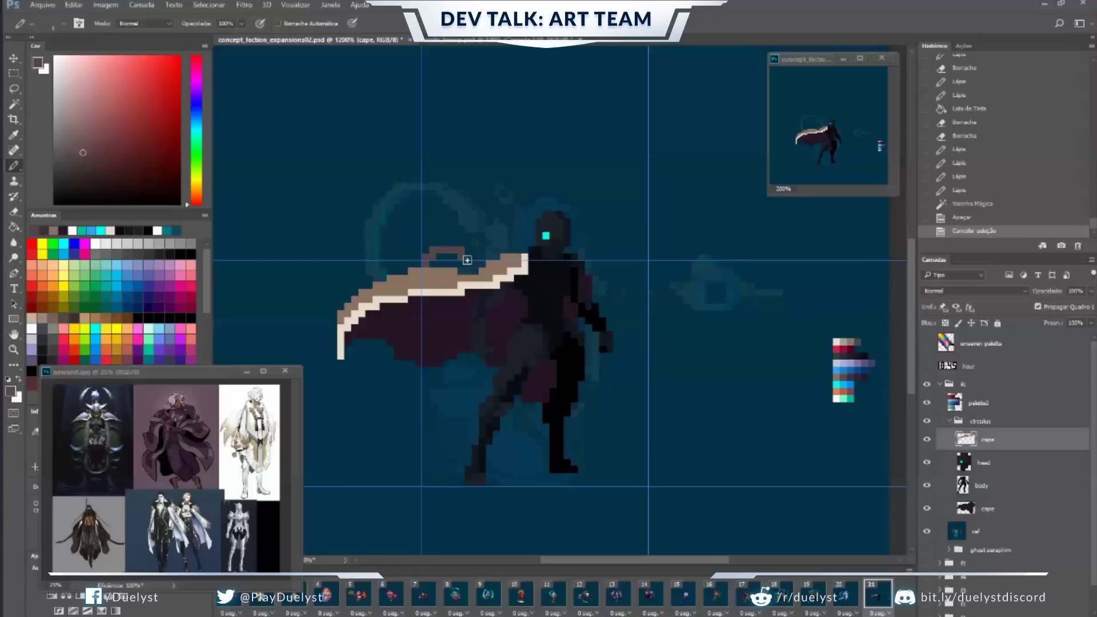
pyautogui.moveTo(468, 260); pyautogui.dragTo(473, 273)
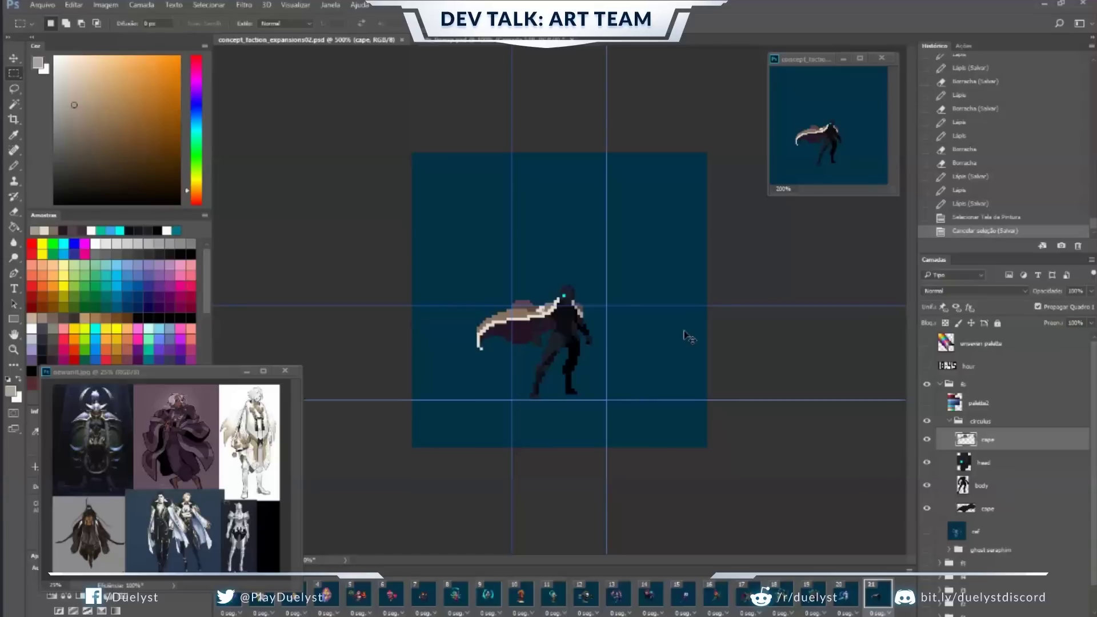
# Paste the copied artwork as a new layer over the canvas and apply a free transform to it.
pyautogui.hotkey('ctrl', 'v')
pyautogui.hotkey('ctrl', 't')
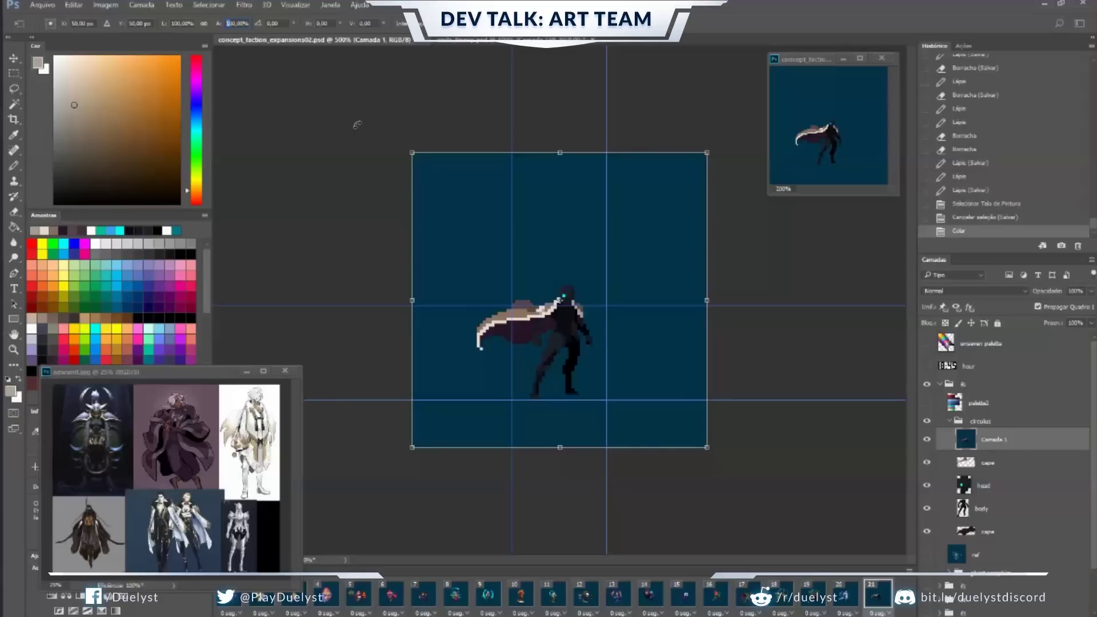
pyautogui.press('Return')
# Shade the cape's collar with grey-beige pixels from the neck down towards the back fold.
pyautogui.hotkey('ctrl', '+')
pyautogui.hotkey('ctrl', '+')
pyautogui.hotkey('ctrl', '+')
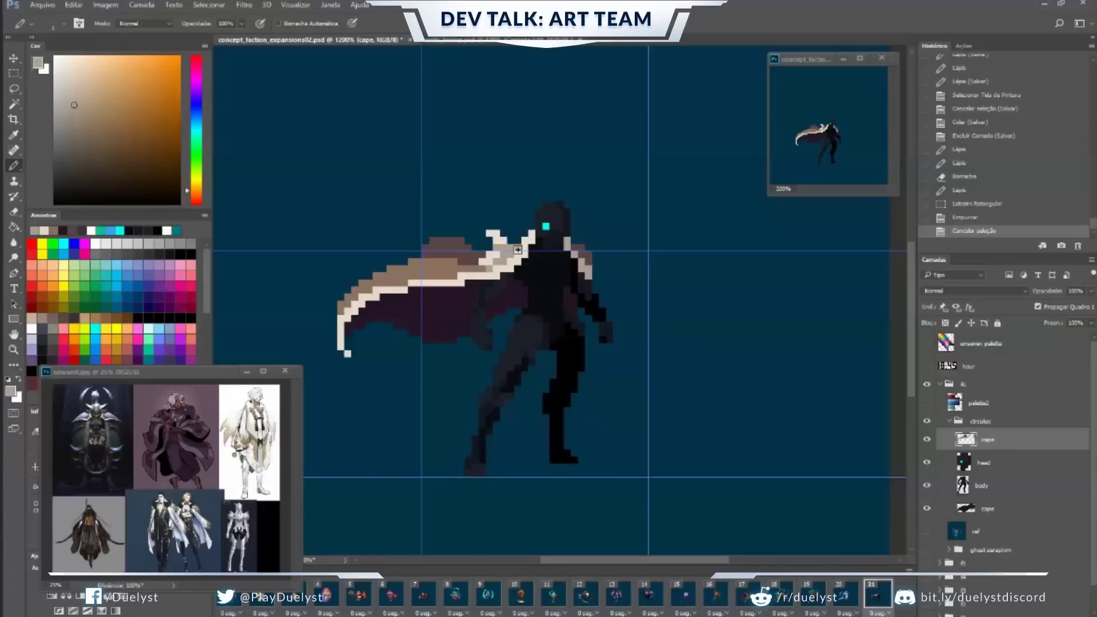
pyautogui.click(517, 250)
pyautogui.click(512, 241)
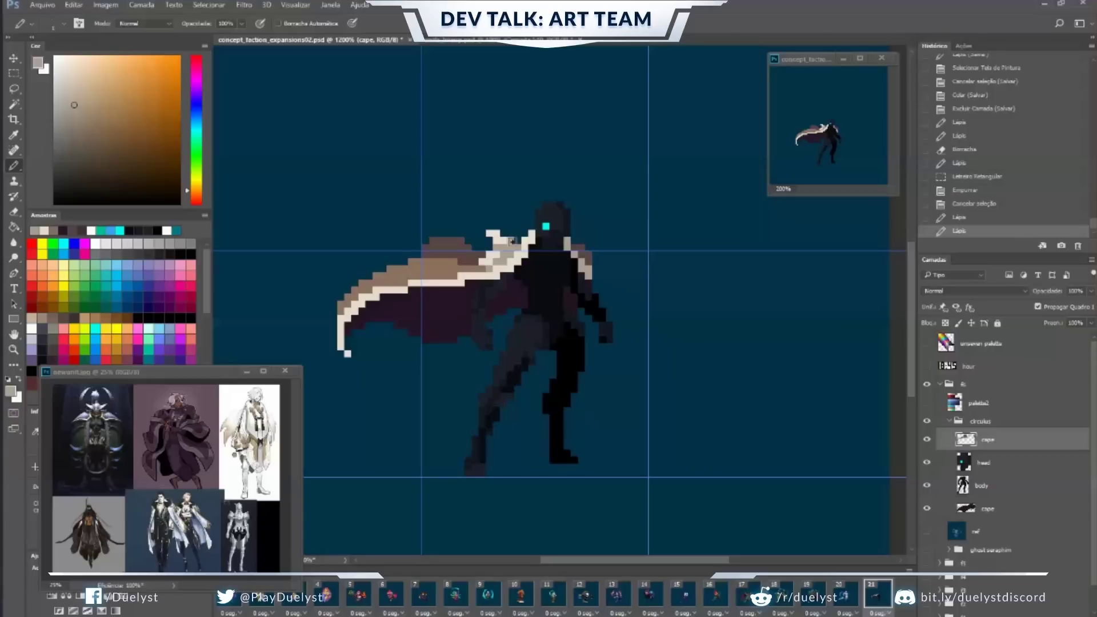
pyautogui.moveTo(512, 241); pyautogui.dragTo(475, 263)
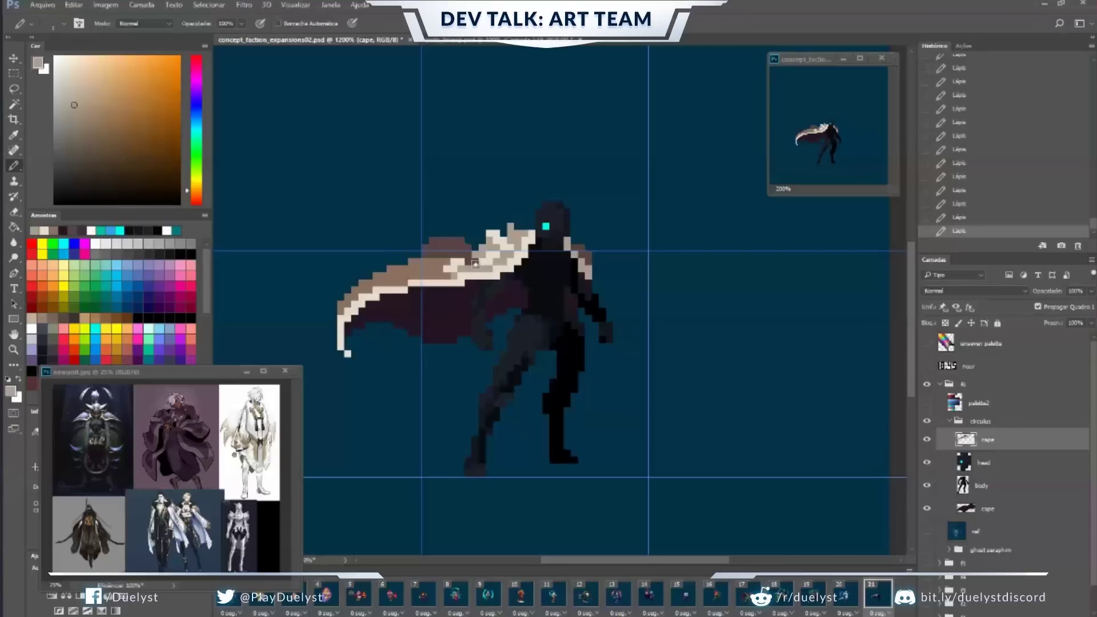
# Show the palette2 layer and extend the off-white trim along the cape's upper edge to its tip, resampling tones from the cape.
pyautogui.click(927, 403)
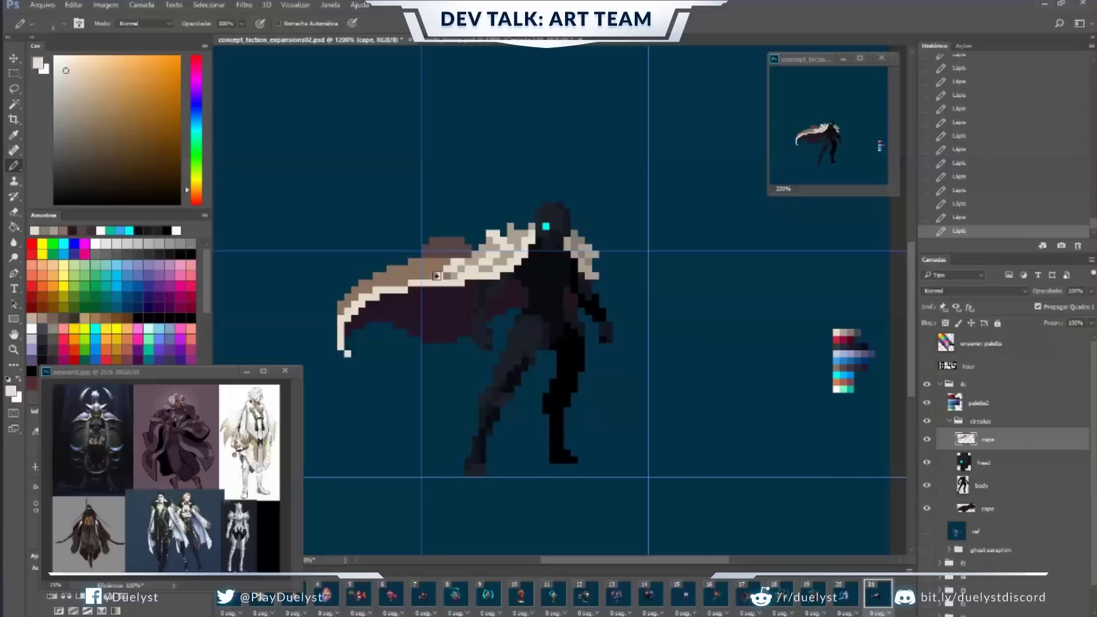
pyautogui.moveTo(437, 276); pyautogui.dragTo(338, 322)
pyautogui.keyDown('alt'); pyautogui.click(390, 277); pyautogui.keyUp('alt')
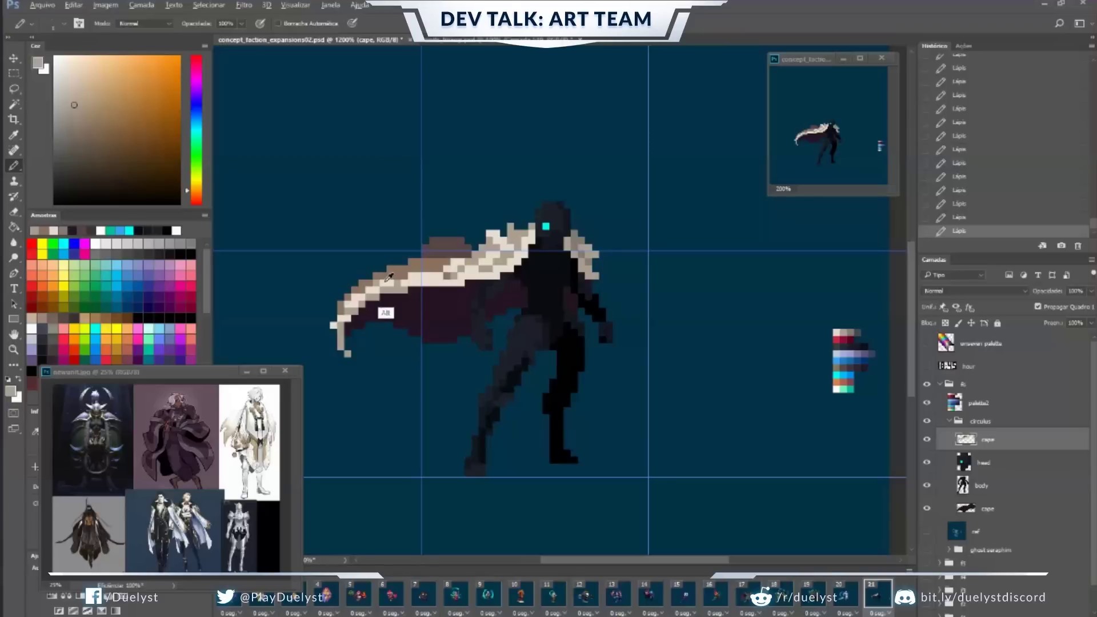
pyautogui.keyDown('alt'); pyautogui.click(507, 253); pyautogui.keyUp('alt')
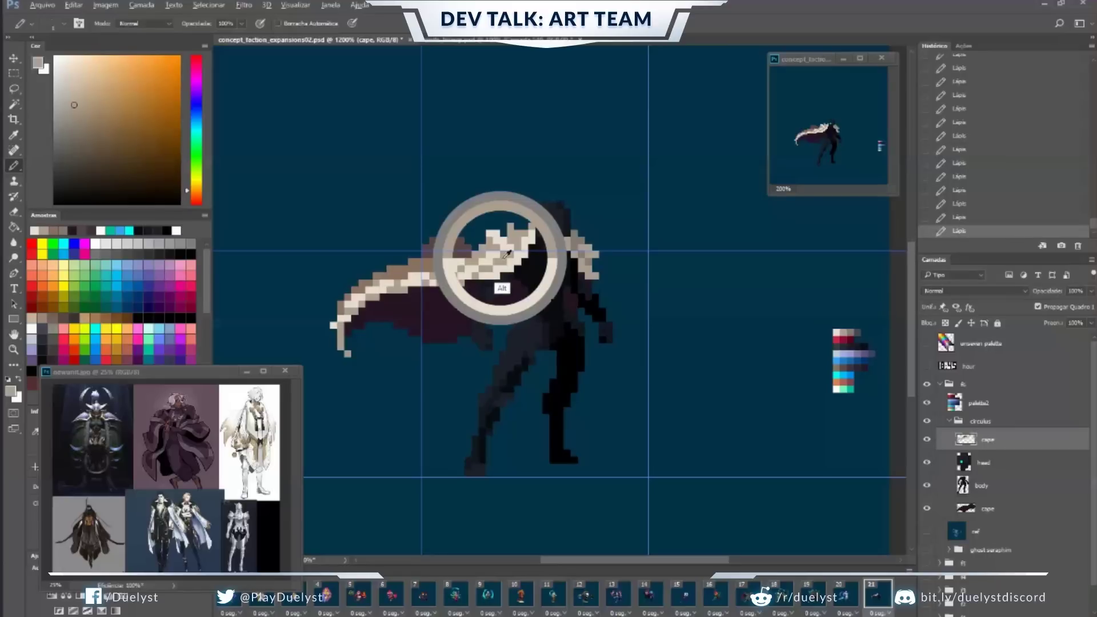